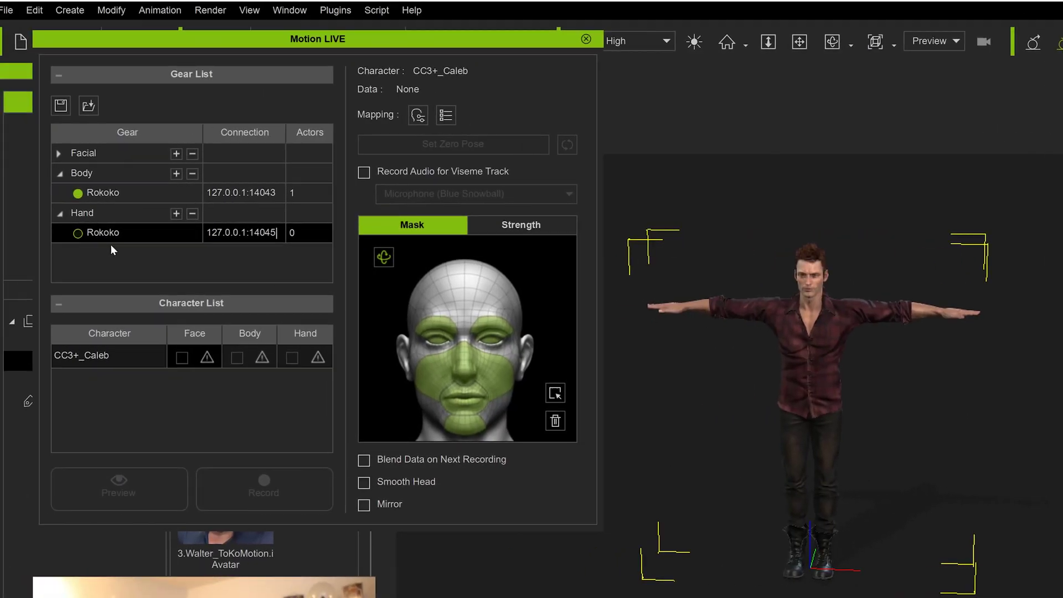
# Connect the Hand Rokoko gear in the Motion LIVE Gear List alongside the body gear
pyautogui.click(79, 232)
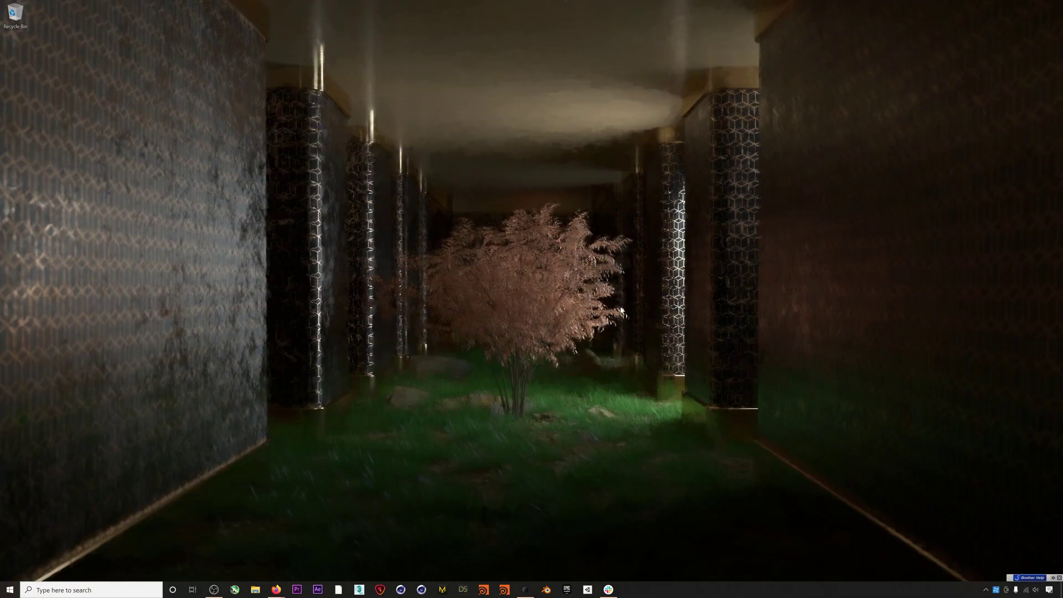
# Open Reallusion Hub, list iClone 7's plug-ins (Motion LIVE, Rokoko Profile), then launch iClone 7
pyautogui.press('super')
pyautogui.write('rad')
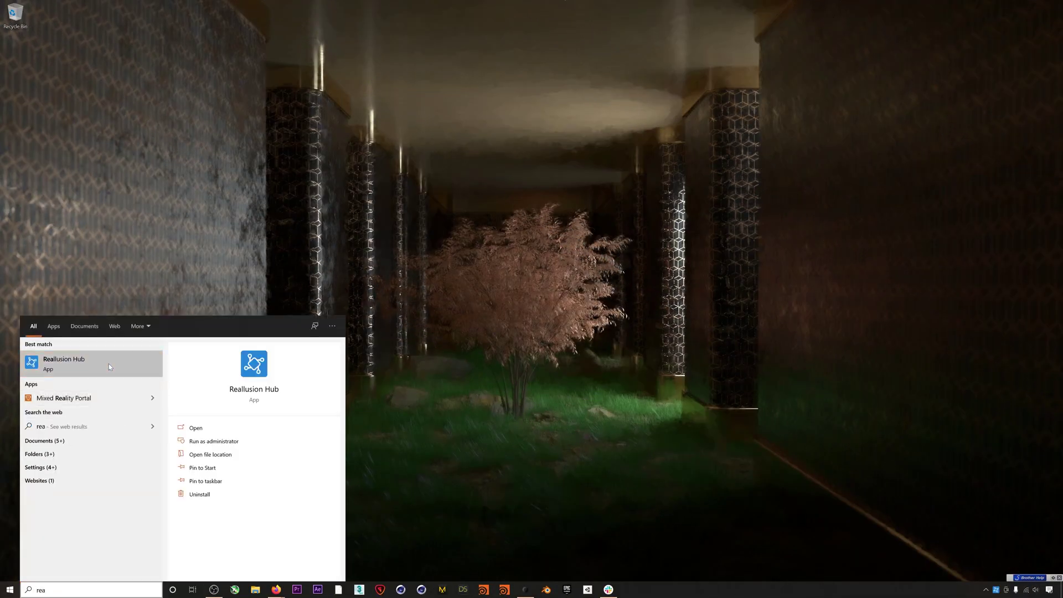
pyautogui.click(109, 364)
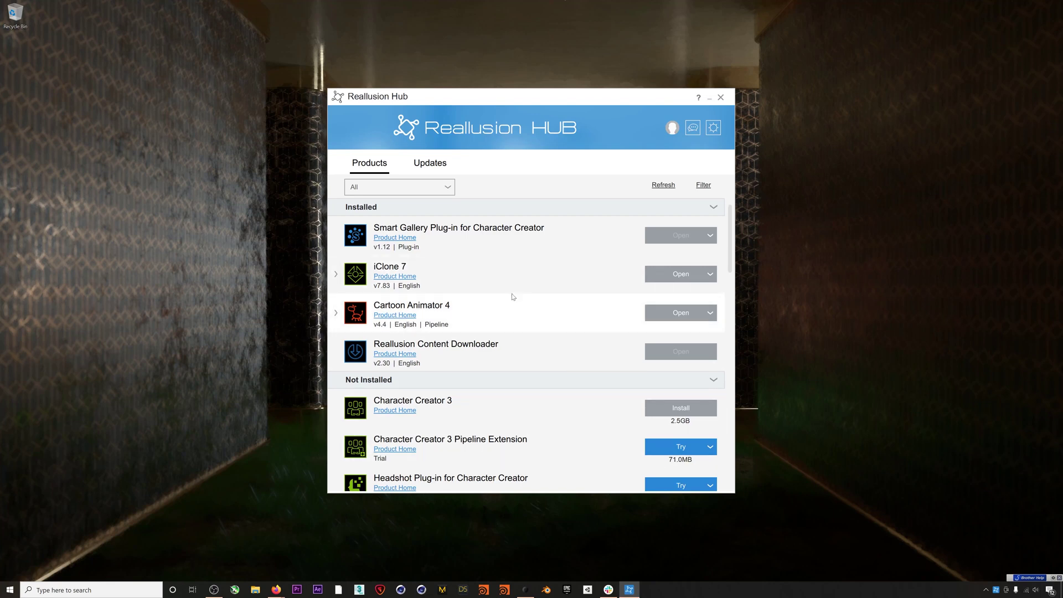
pyautogui.click(336, 274)
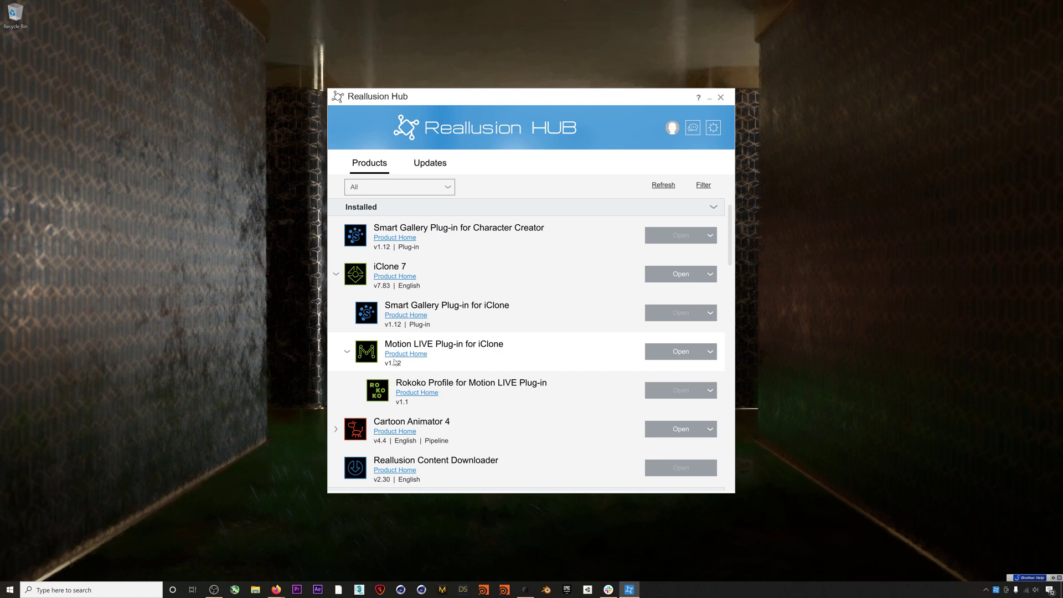
pyautogui.scroll(-1, 399, 368)
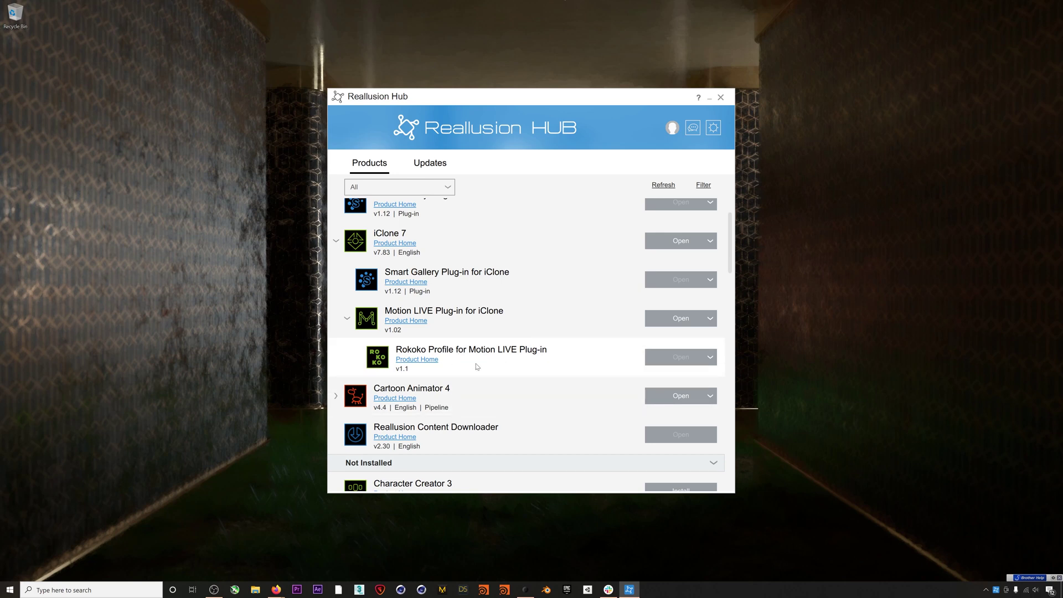
pyautogui.scroll(-1, 477, 367)
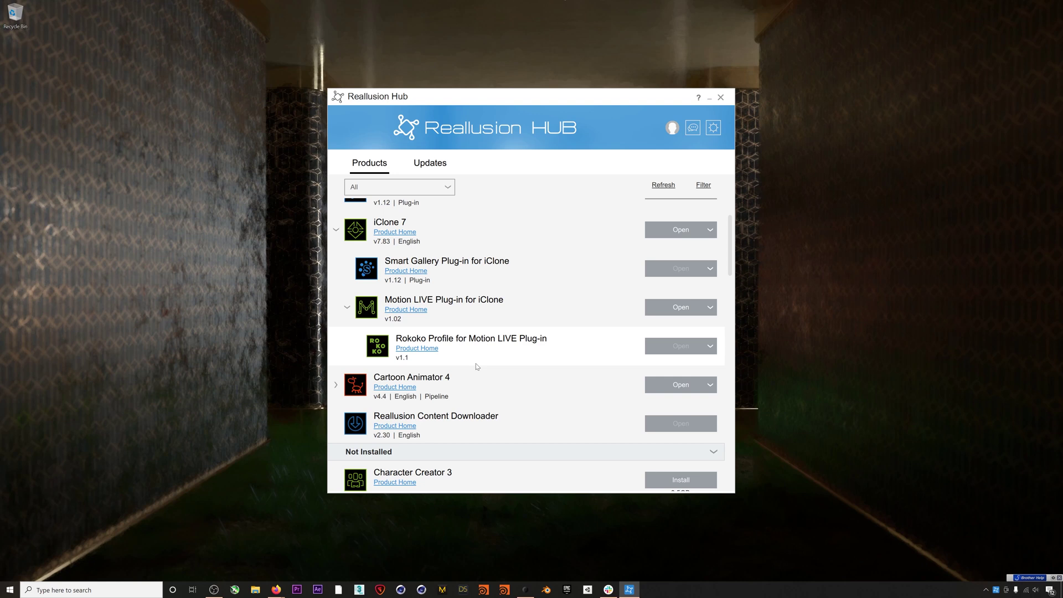
pyautogui.scroll(1, 476, 363)
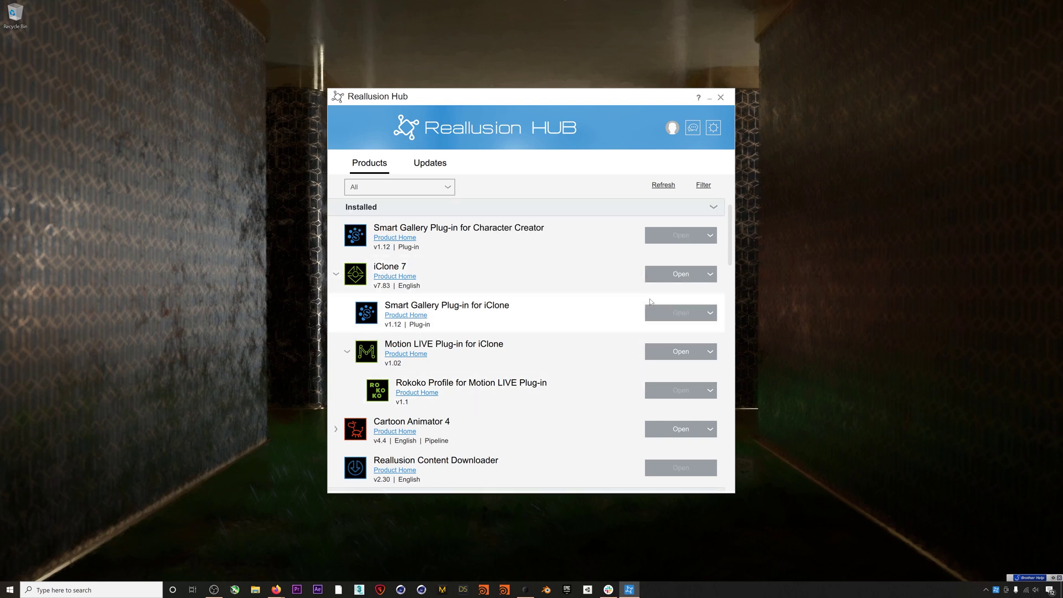
pyautogui.click(677, 277)
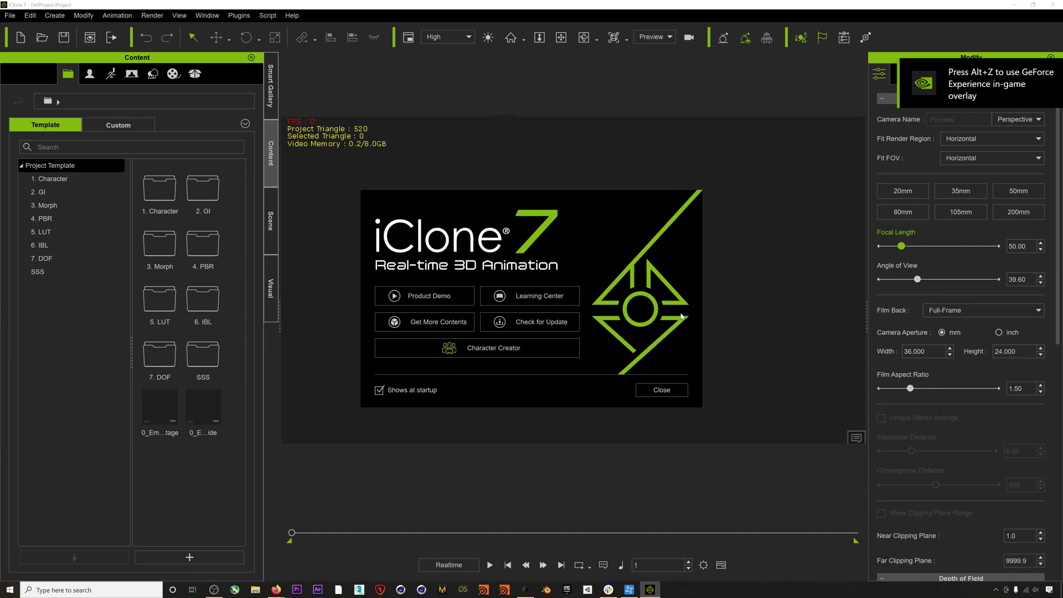
# Load CC3+_Caleb from IC7 Base Characters Pack > Character and frame his upper body
pyautogui.click(663, 389)
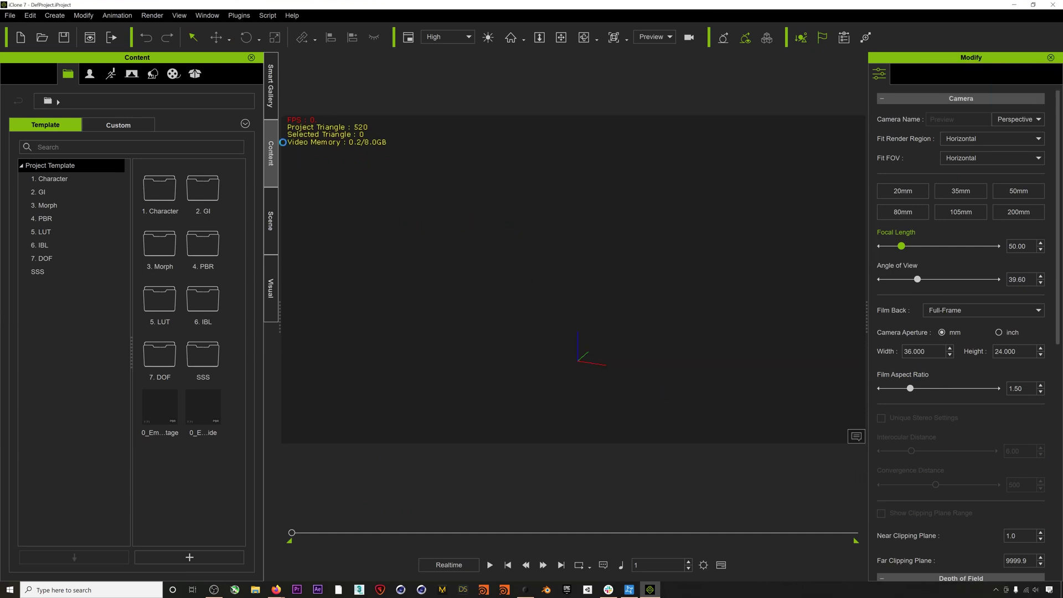
pyautogui.click(267, 104)
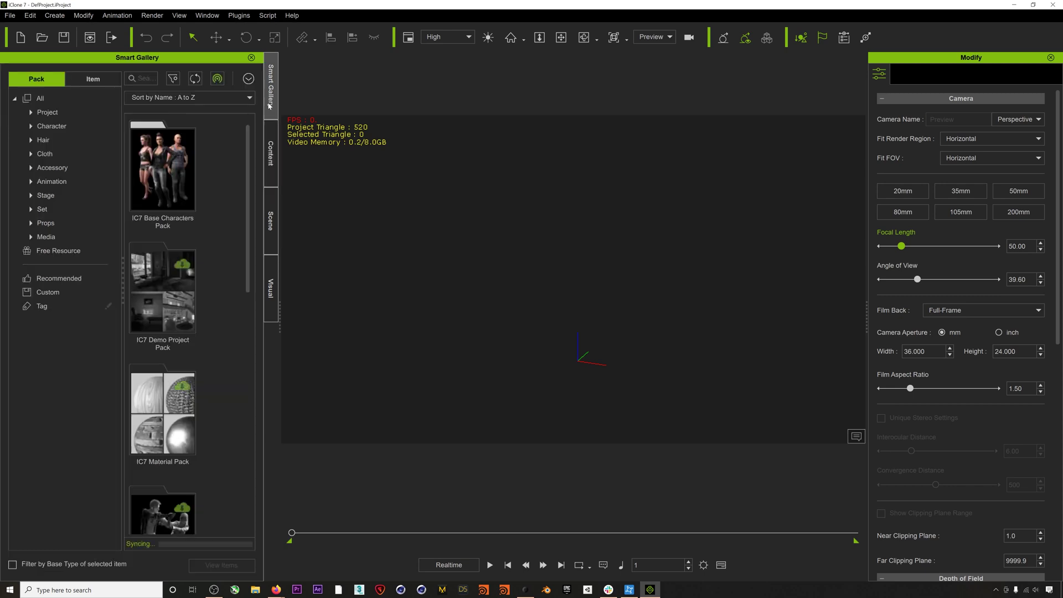
pyautogui.doubleClick(162, 181)
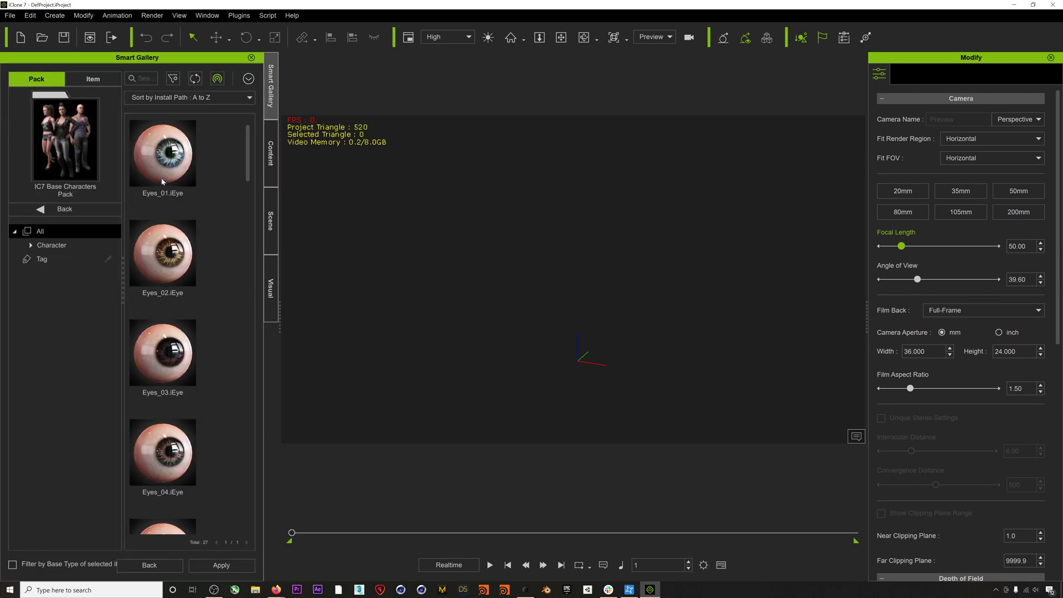
pyautogui.click(64, 246)
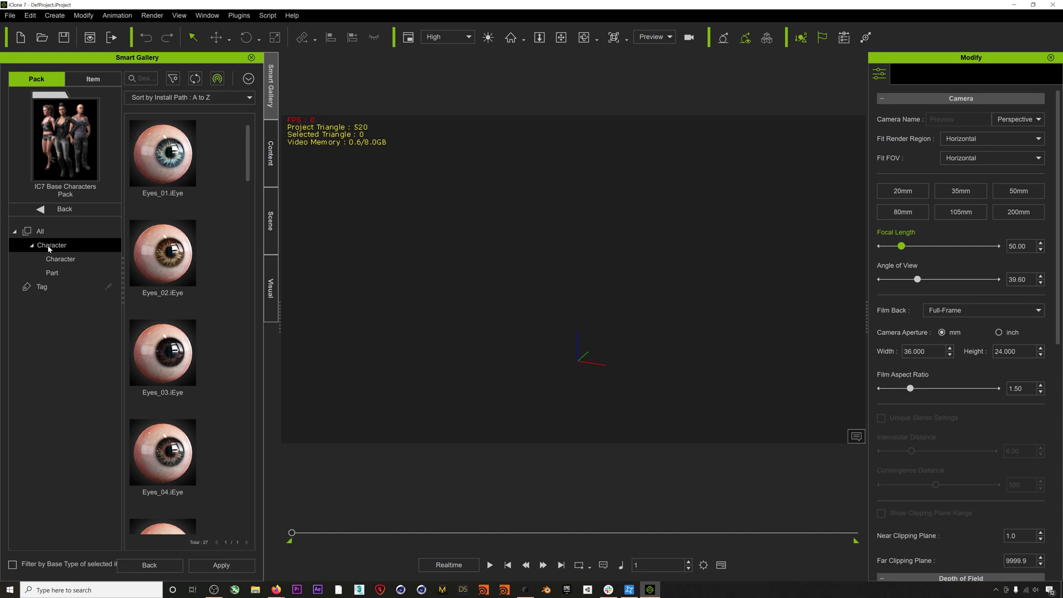
pyautogui.click(60, 258)
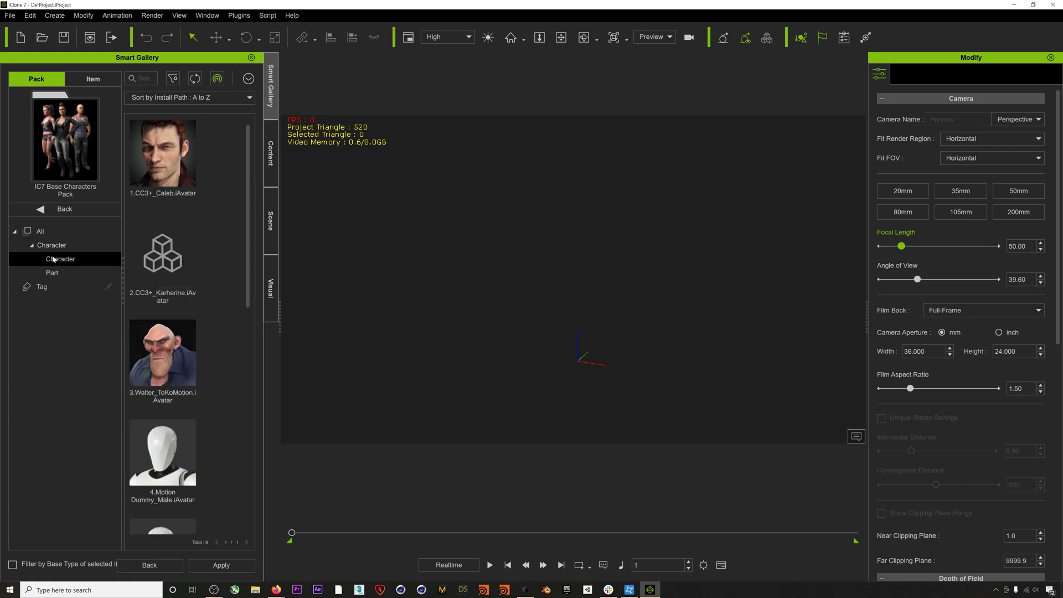
pyautogui.doubleClick(180, 169)
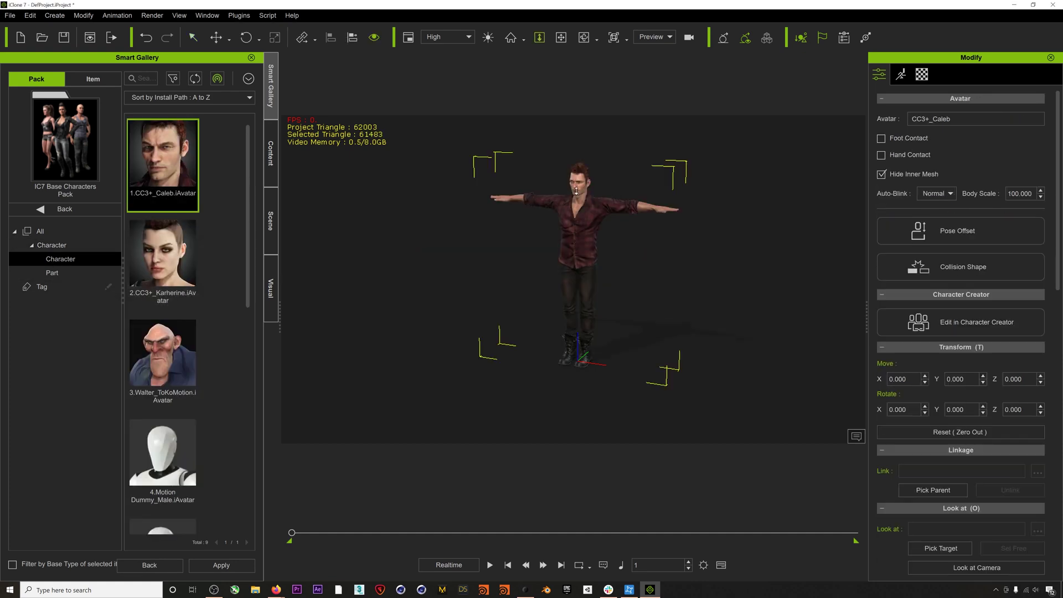
pyautogui.moveTo(590, 169); pyautogui.dragTo(636, 119)
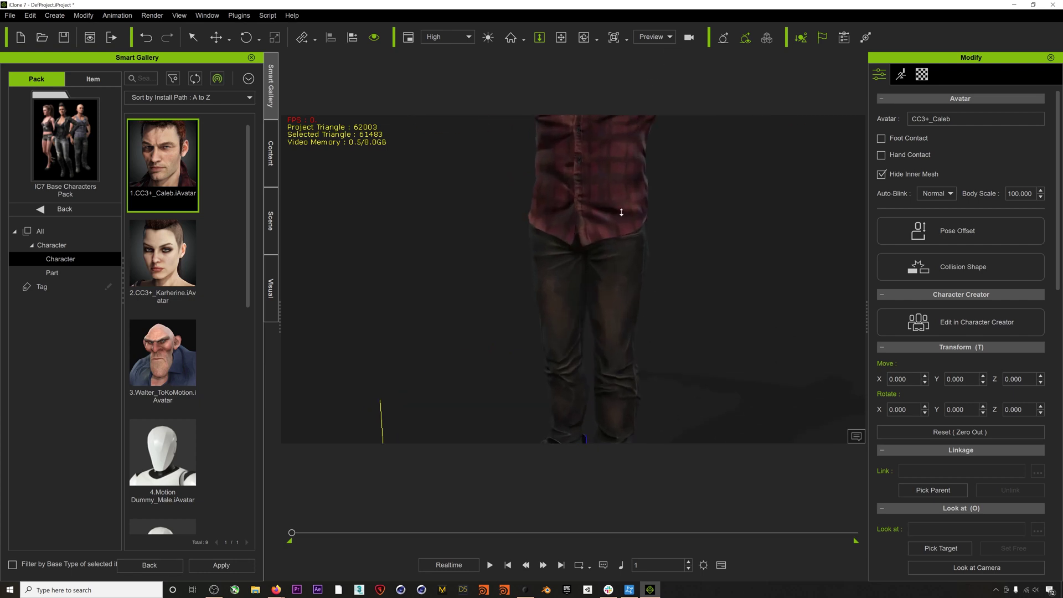
pyautogui.moveTo(617, 148); pyautogui.dragTo(592, 325, button='middle')
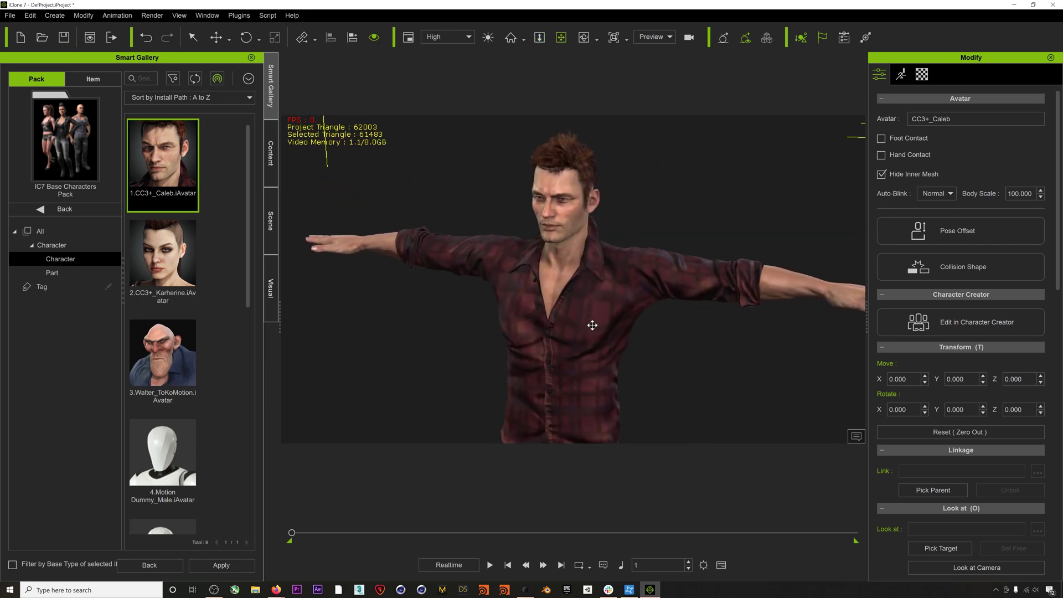
pyautogui.moveTo(592, 324)
pyautogui.mouseDown(button='right')
pyautogui.moveTo(729, 210)
pyautogui.moveTo(648, 221)
pyautogui.mouseUp(button='right')
pyautogui.scroll(-2, 564, 286)
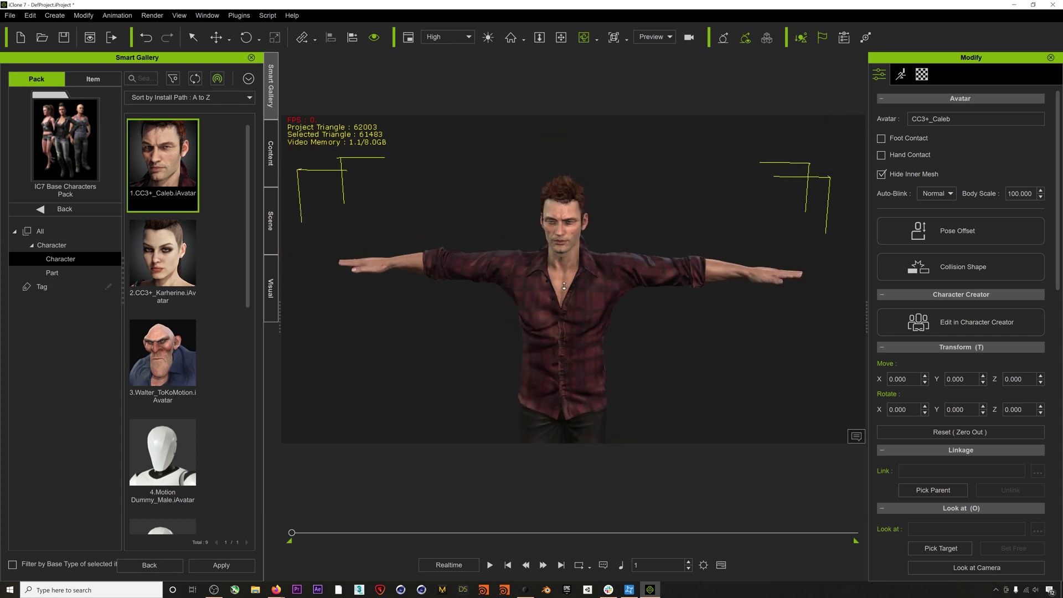
pyautogui.scroll(-2, 563, 286)
pyautogui.scroll(1, 567, 249)
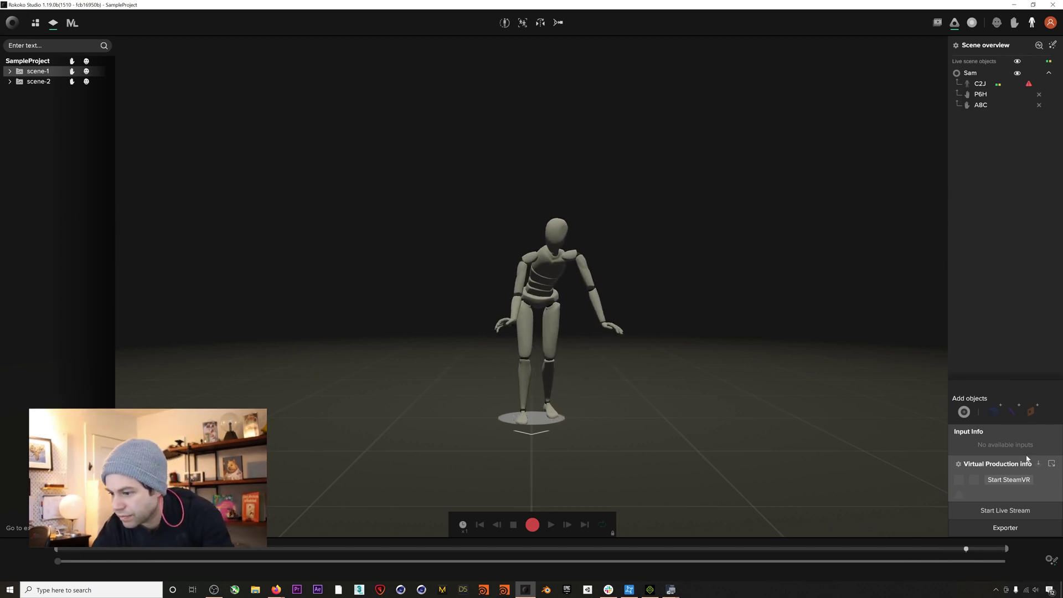
# Turn on Rokoko Studio's live streaming to iClone
pyautogui.click(1003, 510)
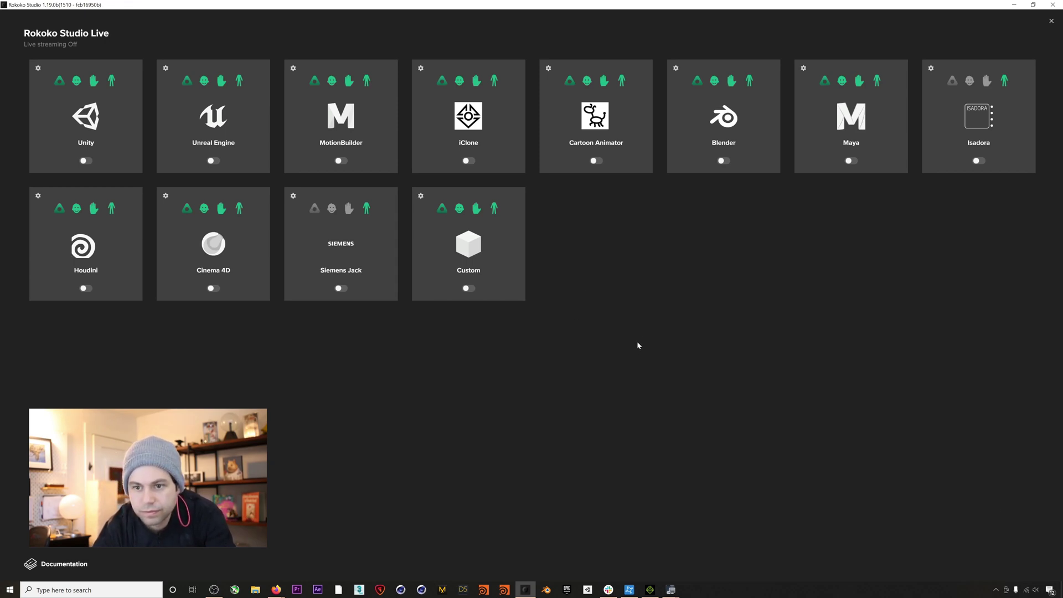
pyautogui.click(509, 157)
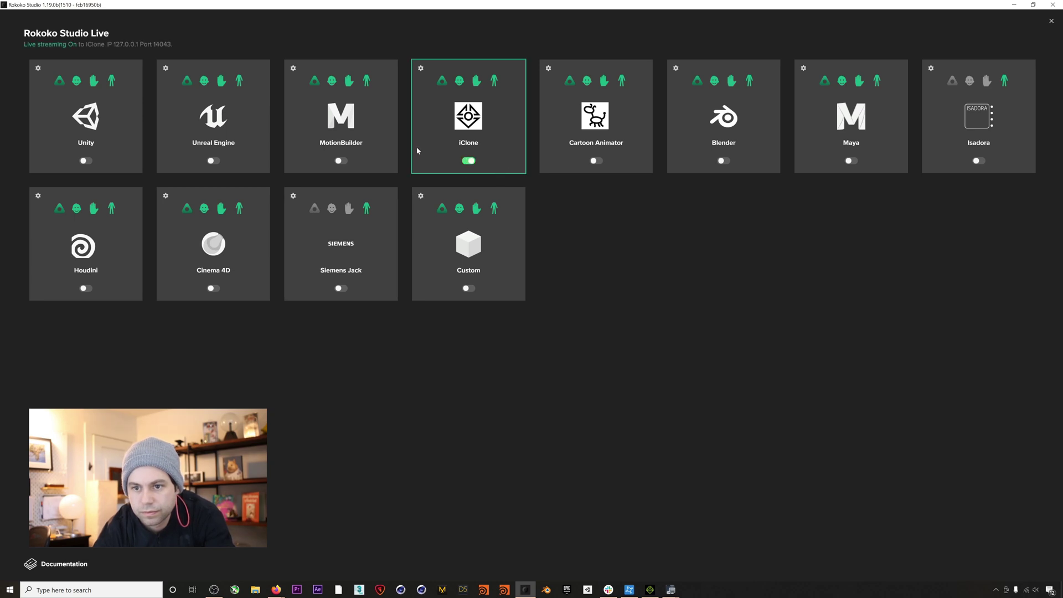
pyautogui.click(421, 69)
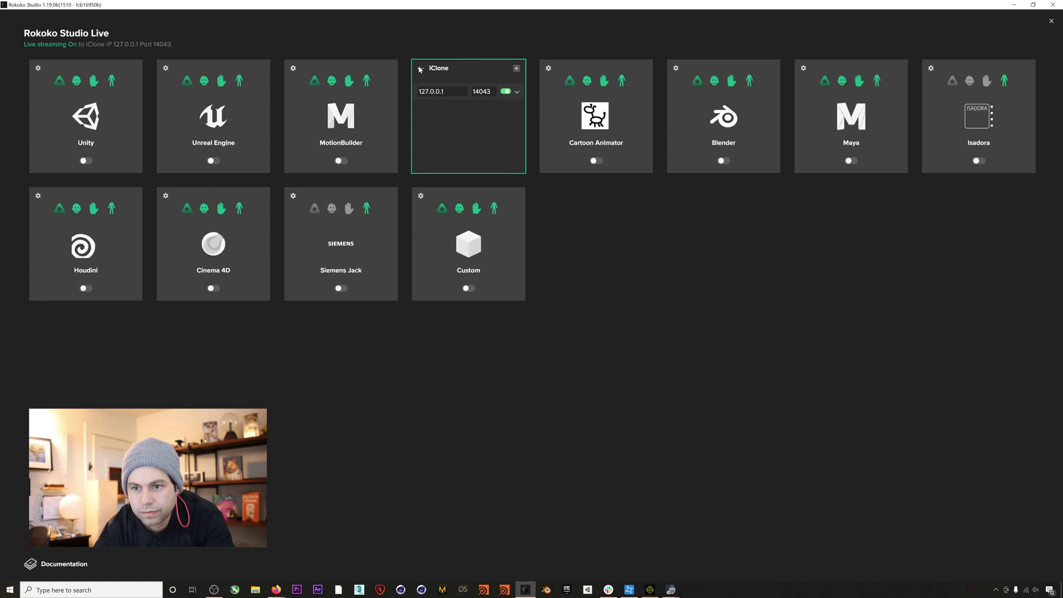
# Add and enable a second iClone connection on port 14045, then return to iClone 7
pyautogui.click(516, 68)
pyautogui.doubleClick(481, 109)
pyautogui.click(493, 110)
pyautogui.press('BackSpace')
pyautogui.write('5')
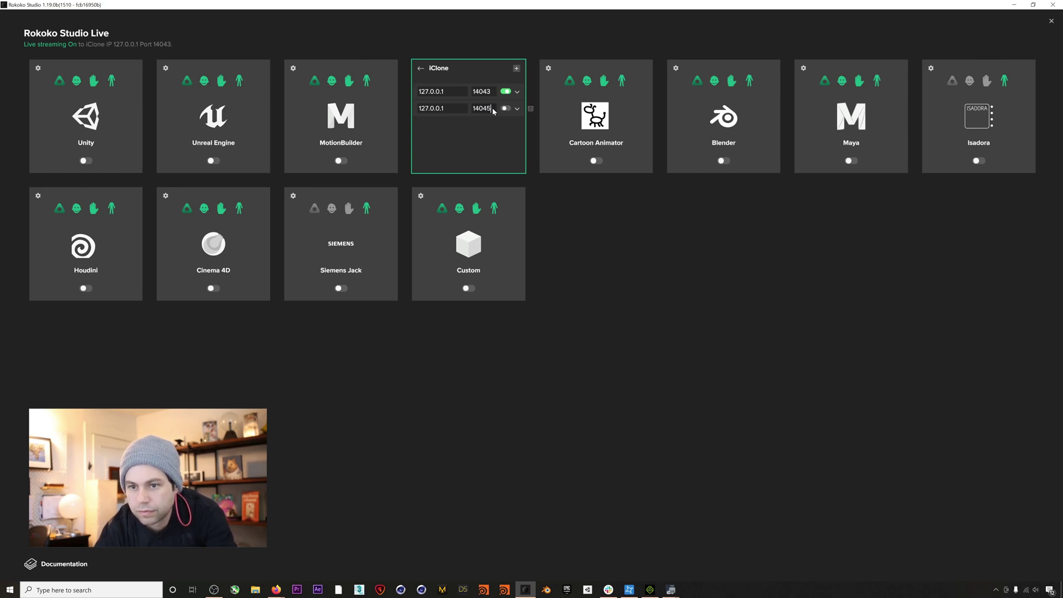
pyautogui.click(506, 109)
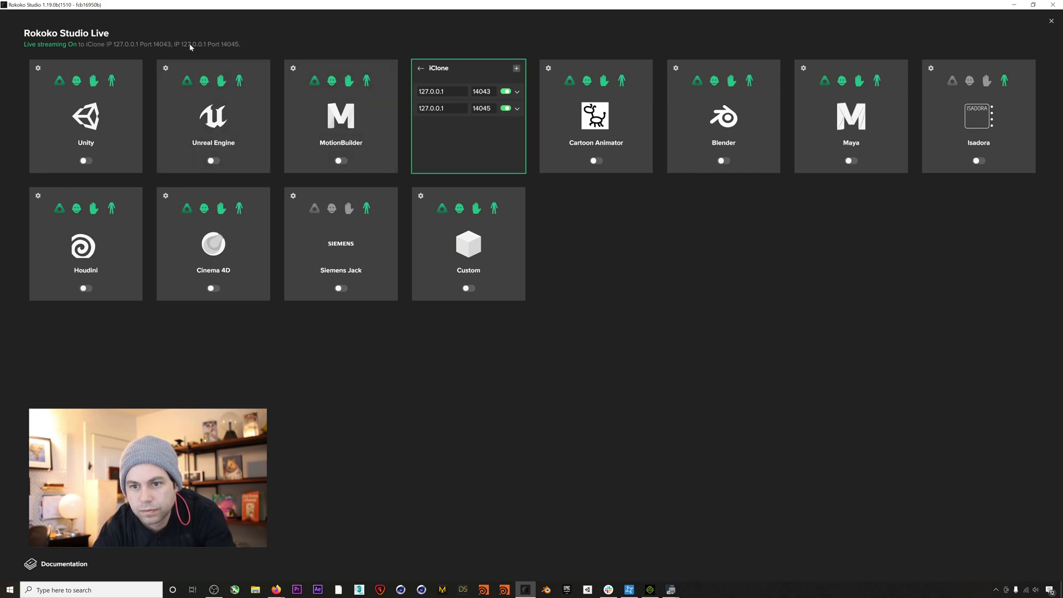
pyautogui.hotkey('alt', 'Tab')
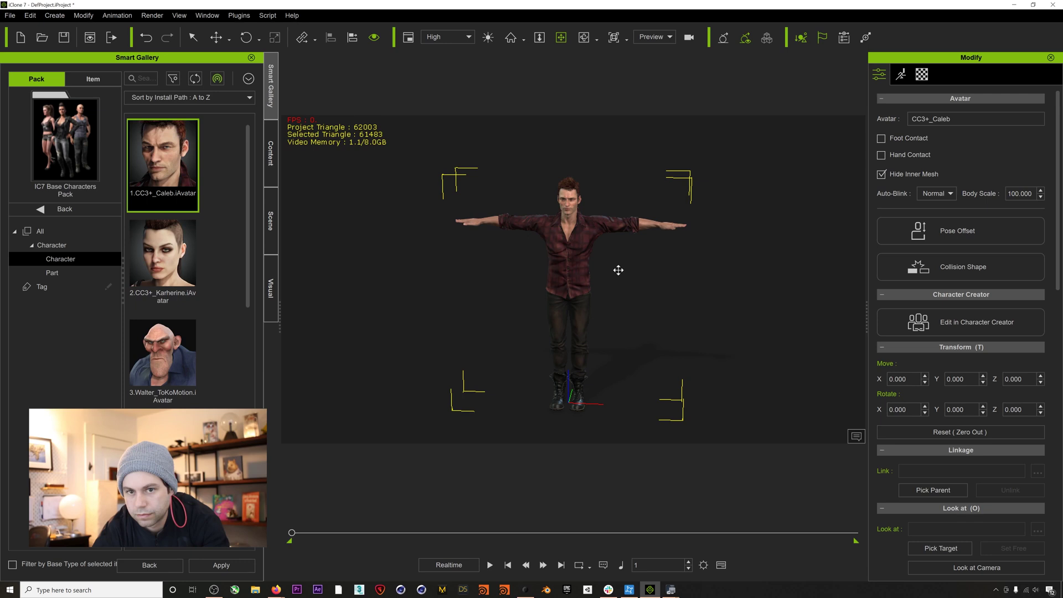
# Open Motion LIVE, connect the Rokoko body gear, and attempt to connect the hand gear
pyautogui.click(240, 15)
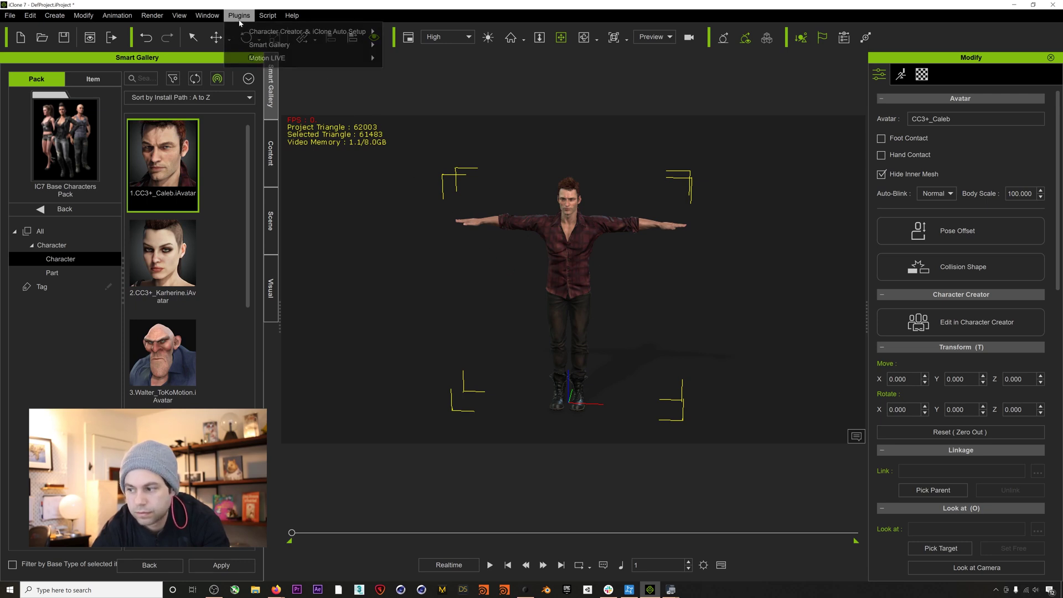
pyautogui.moveTo(282, 59)
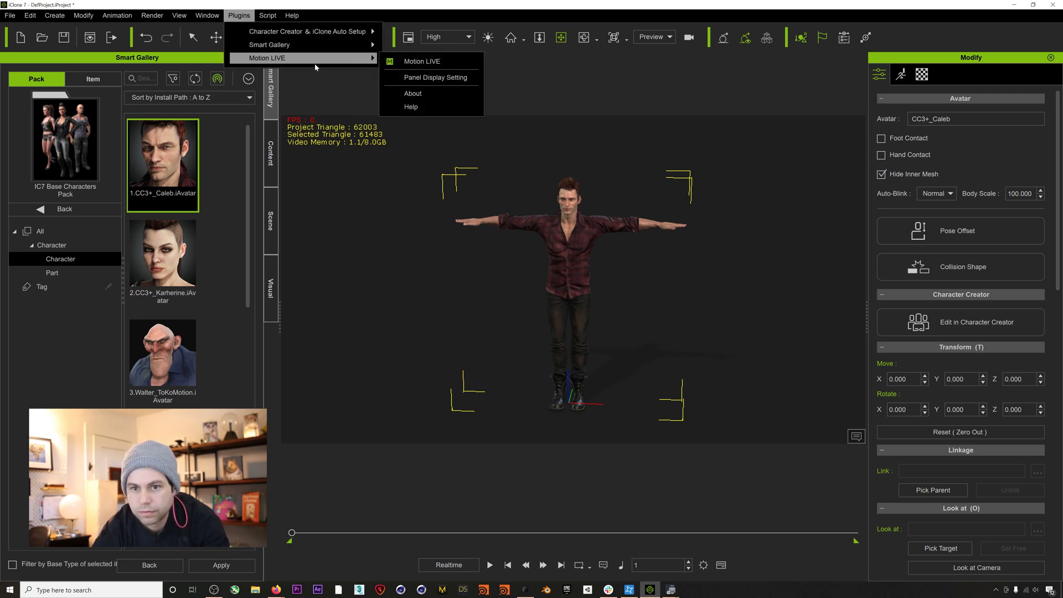
pyautogui.click(421, 61)
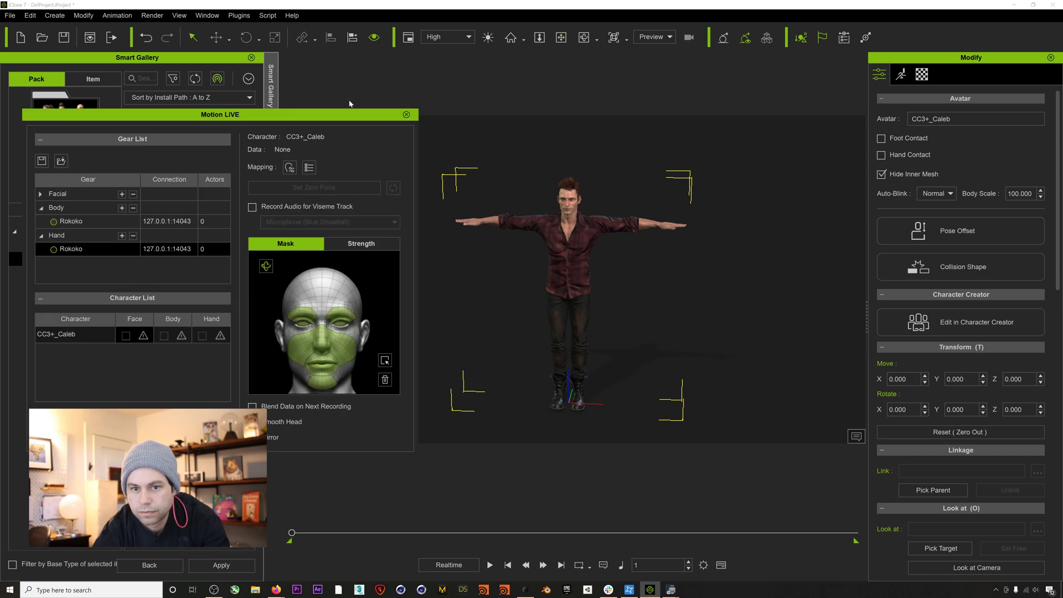
pyautogui.moveTo(315, 115)
pyautogui.mouseDown()
pyautogui.moveTo(328, 64)
pyautogui.moveTo(321, 37)
pyautogui.mouseUp()
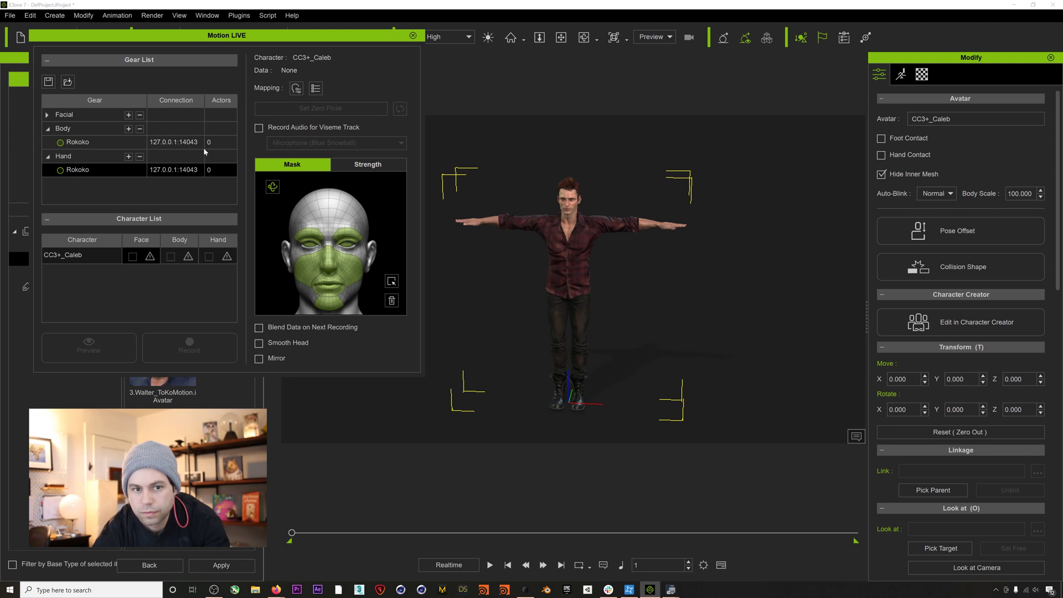
pyautogui.click(61, 143)
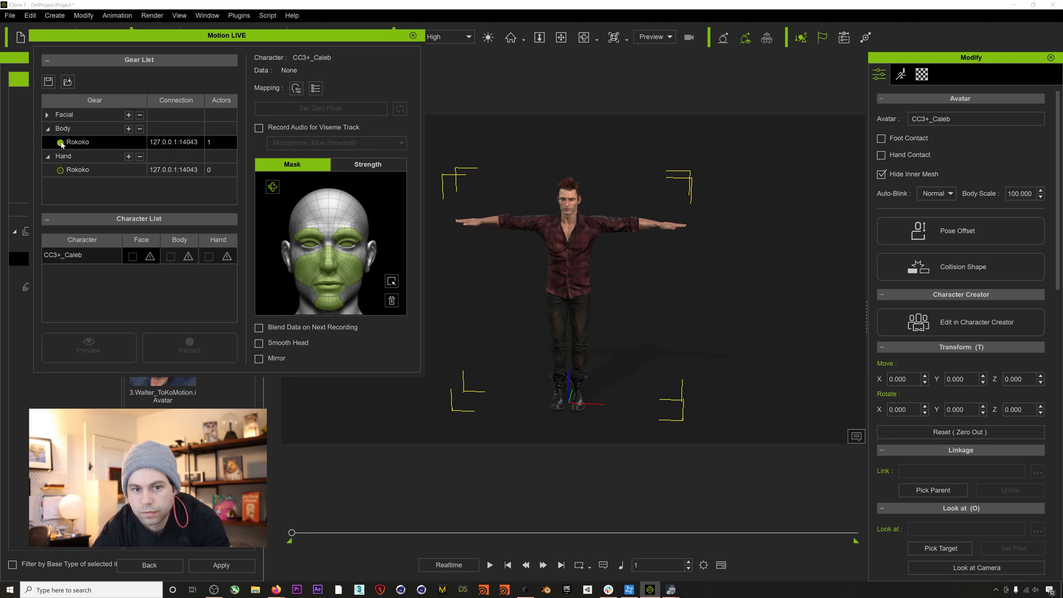
pyautogui.click(62, 171)
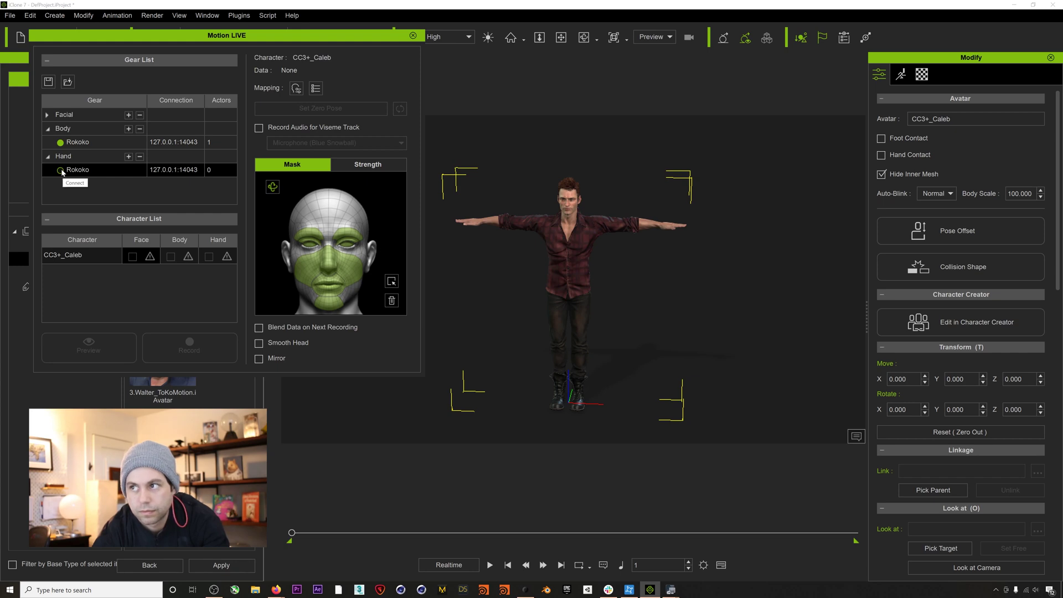
pyautogui.click(61, 171)
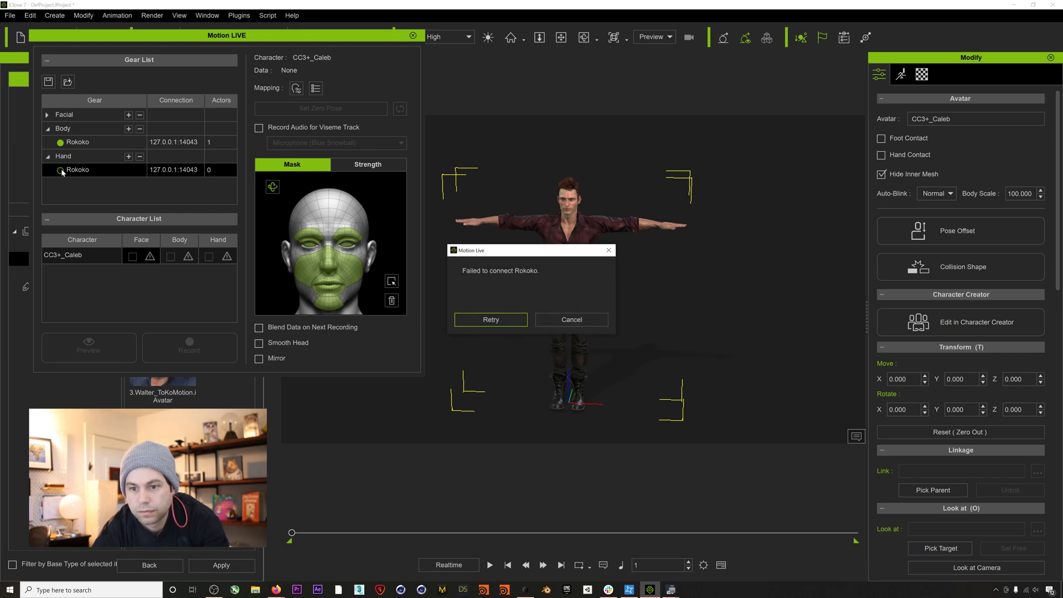
# Dismiss the connection failure and change the Hand Rokoko port to 14045
pyautogui.click(556, 322)
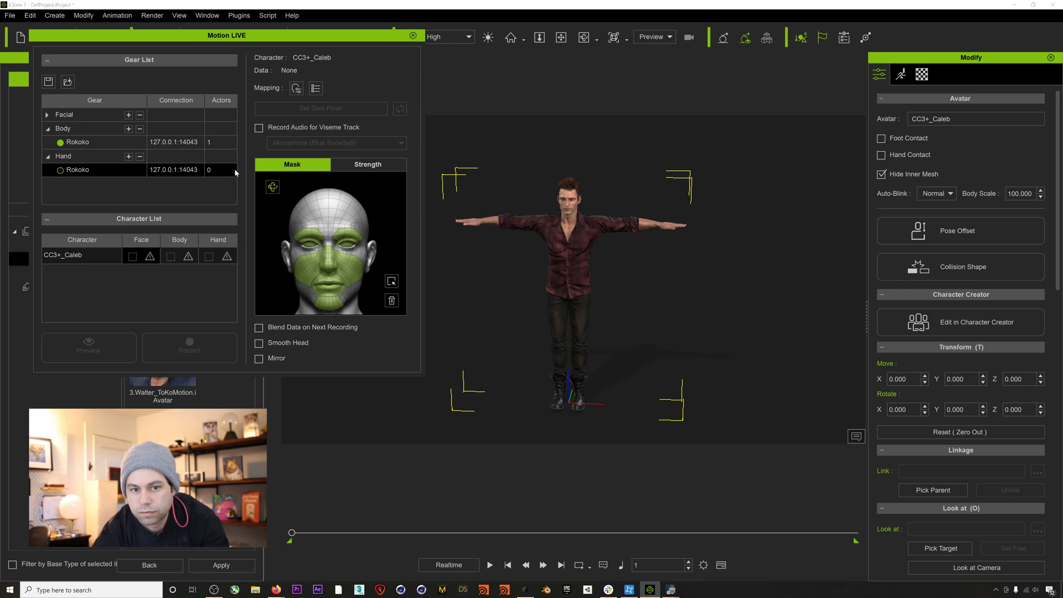
pyautogui.press('BackSpace')
pyautogui.write('5')
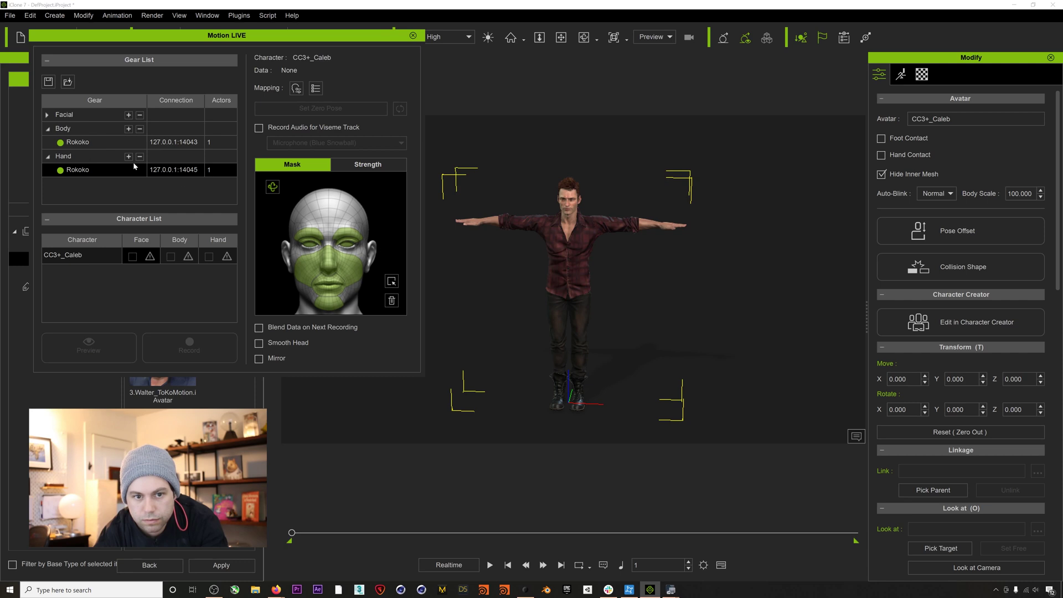
# Assign Rokoko body and hand data to CC3+_Caleb and start the live preview
pyautogui.click(186, 258)
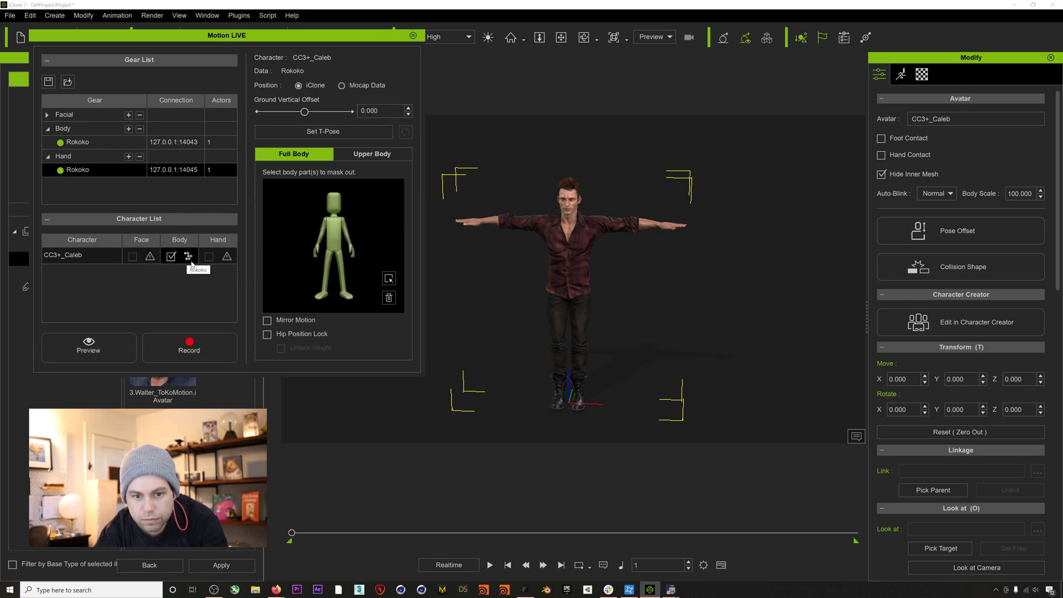
pyautogui.click(226, 256)
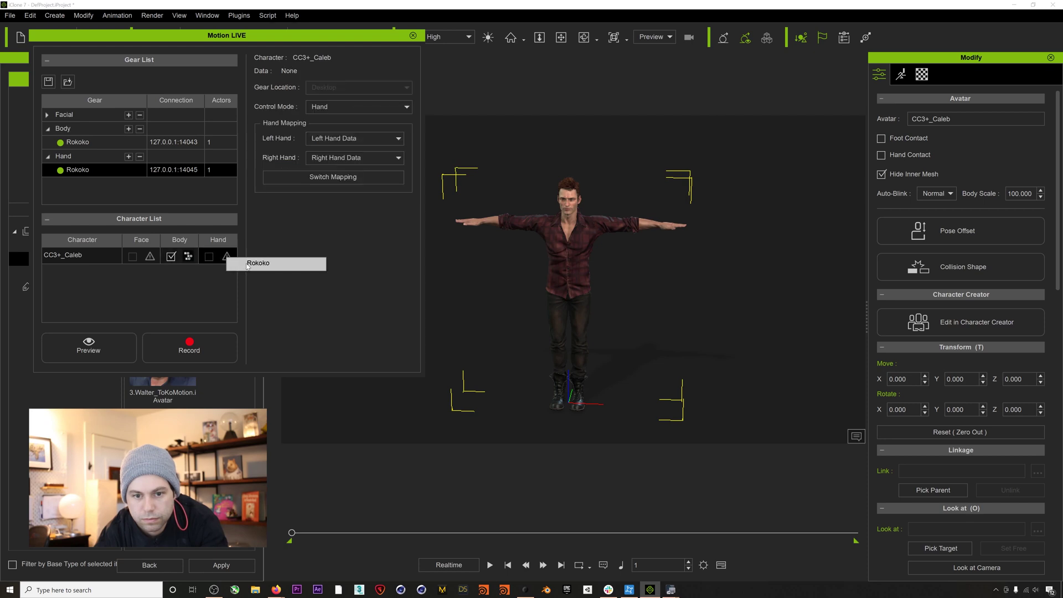
pyautogui.click(246, 264)
pyautogui.click(130, 346)
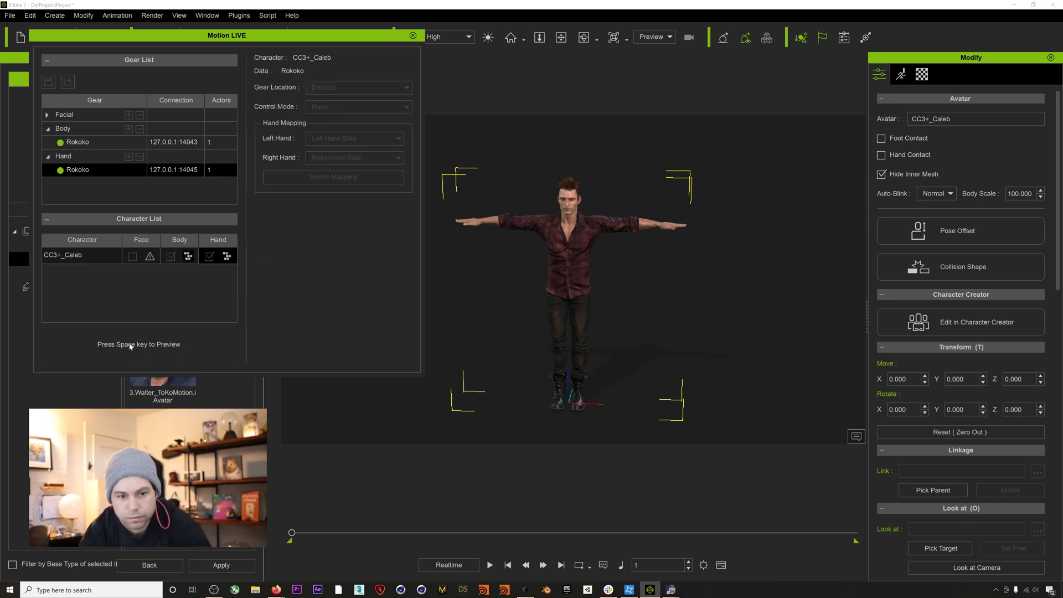
pyautogui.press('space')
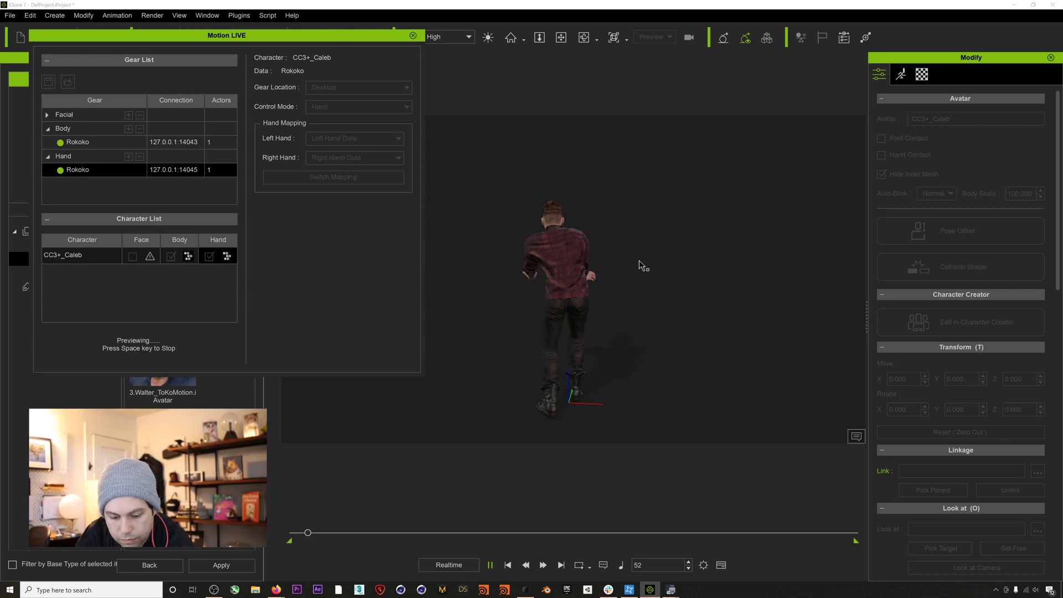